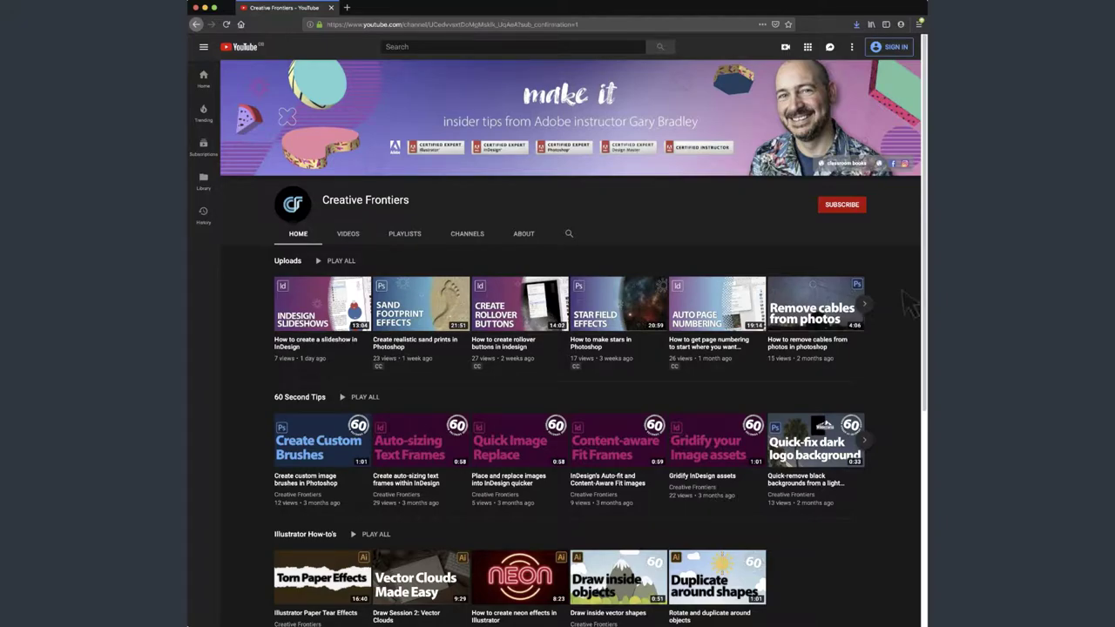
# Step: Subscribe to the Creative Frontiers YouTube channel
pyautogui.click(840, 206)
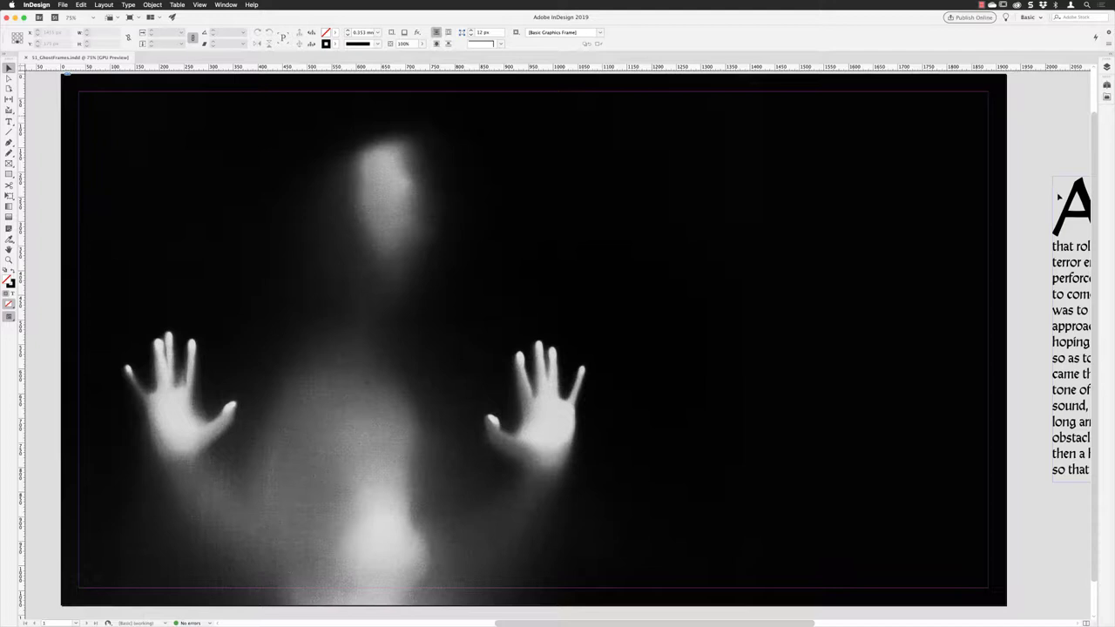
# Step: Drag the text frame from the pasteboard onto the photo's dark right side
pyautogui.moveTo(1072, 277); pyautogui.dragTo(671, 294)
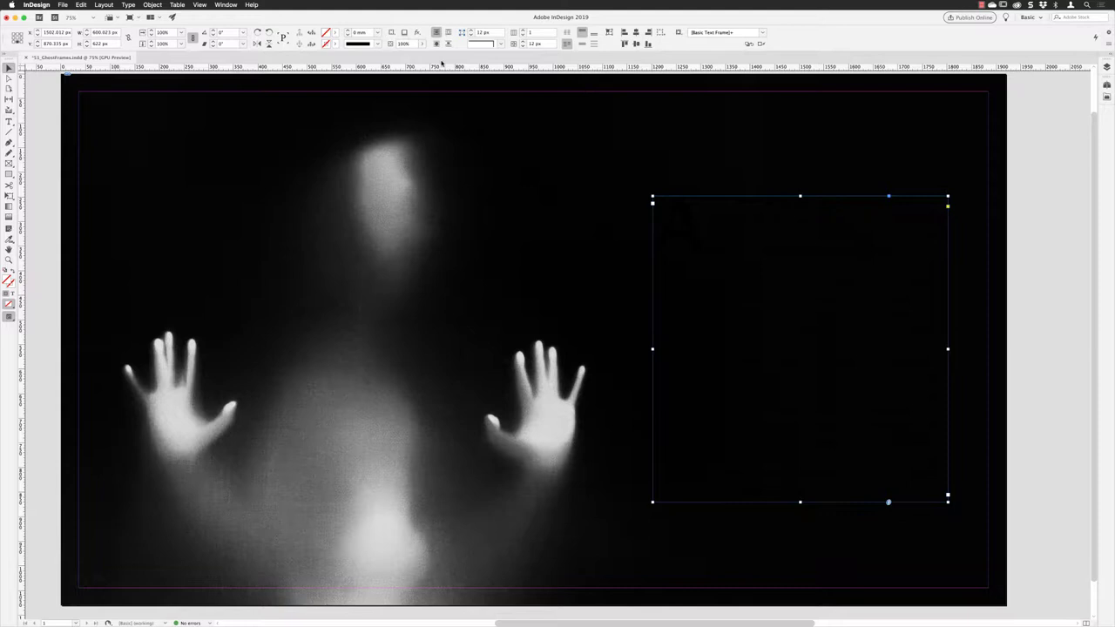
# Step: Fill the text frame with the [Paper] swatch so the black text reads on white
pyautogui.click(335, 32)
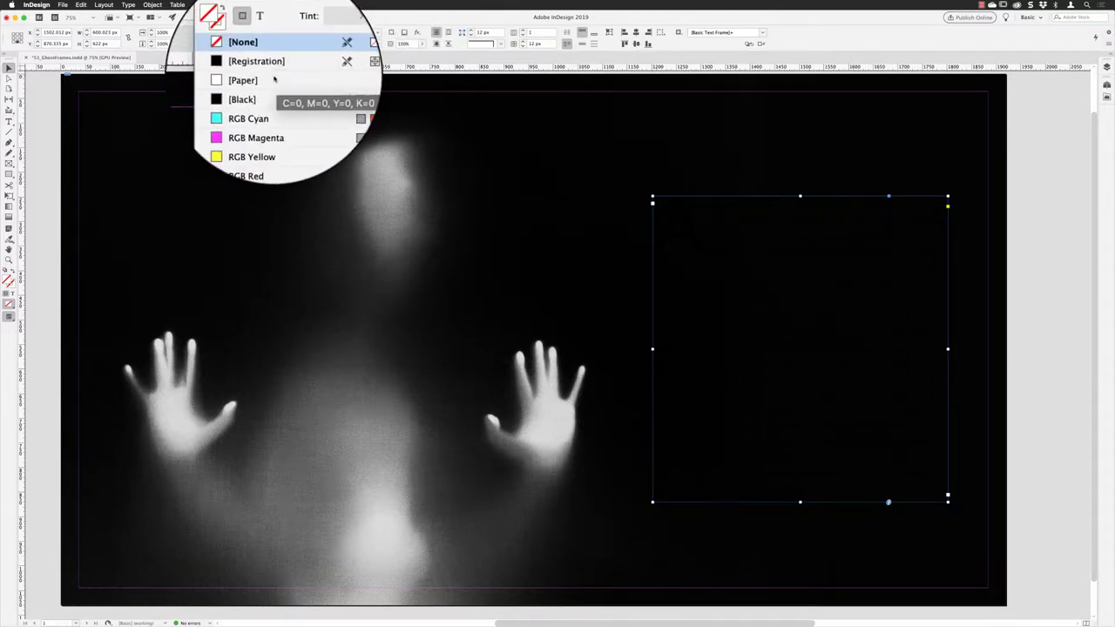
pyautogui.click(275, 79)
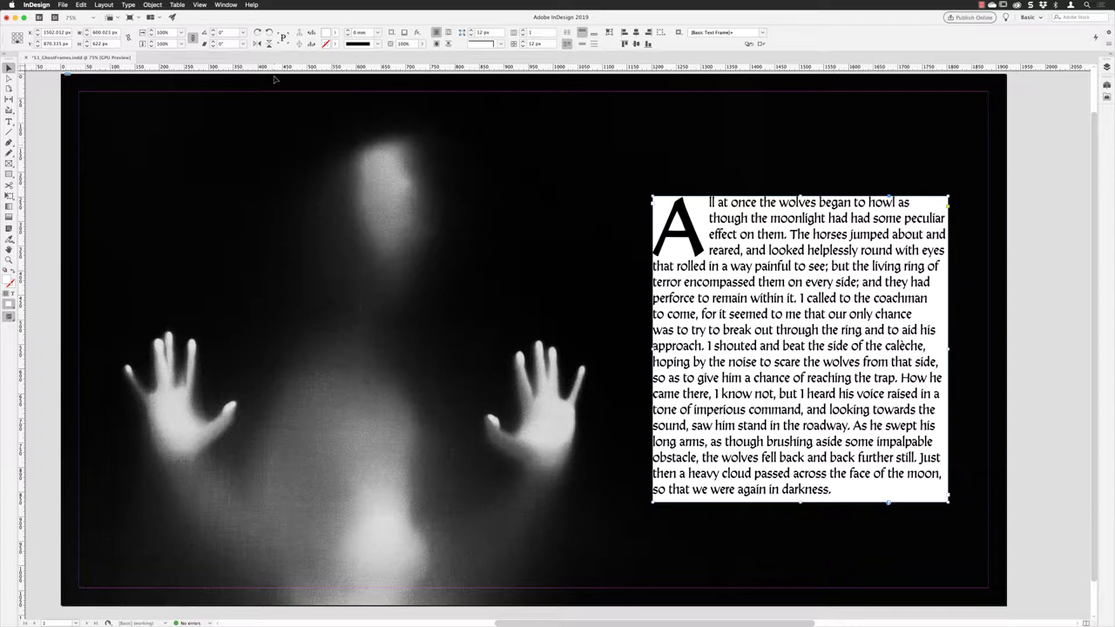
# Step: In Text Frame Options, set the inset spacing to 40 px on all four sides
pyautogui.rightClick(754, 236)
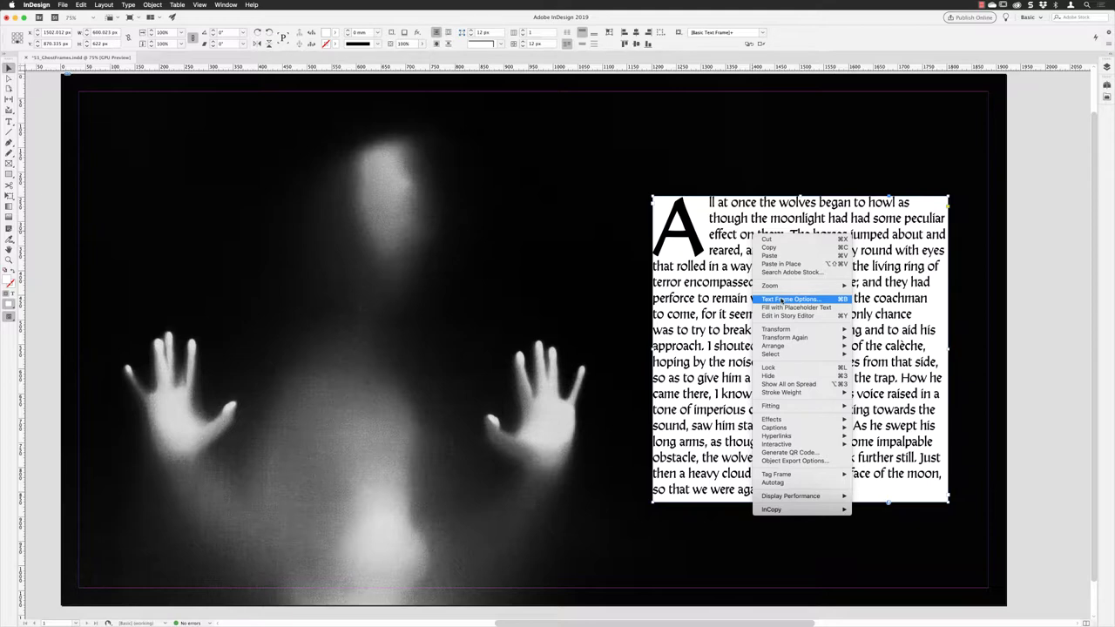
pyautogui.click(782, 299)
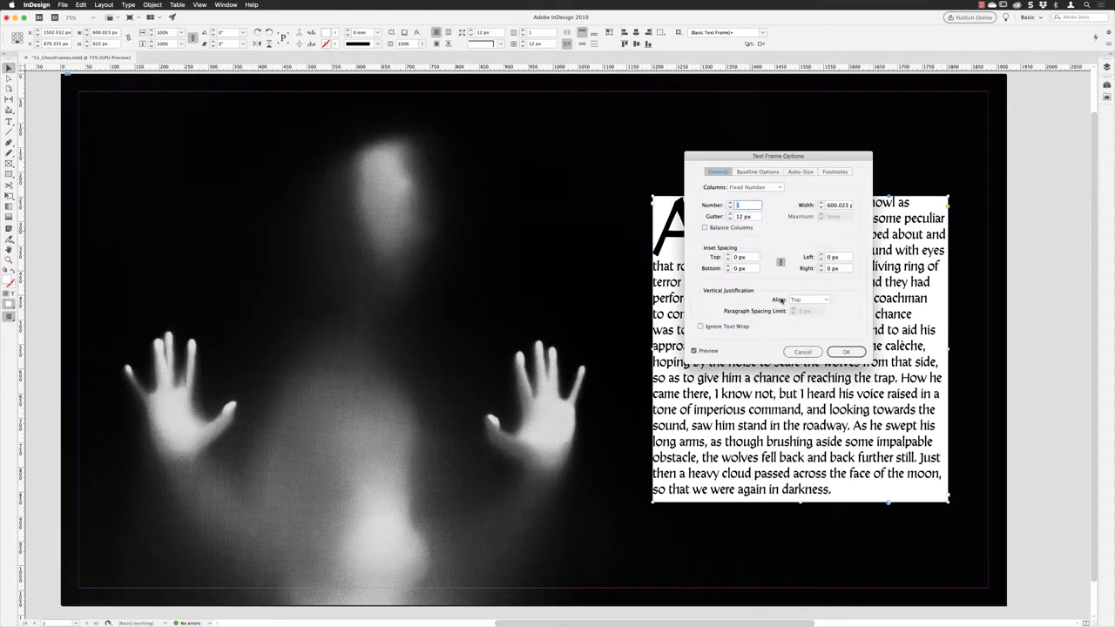
pyautogui.moveTo(750, 158); pyautogui.dragTo(506, 142)
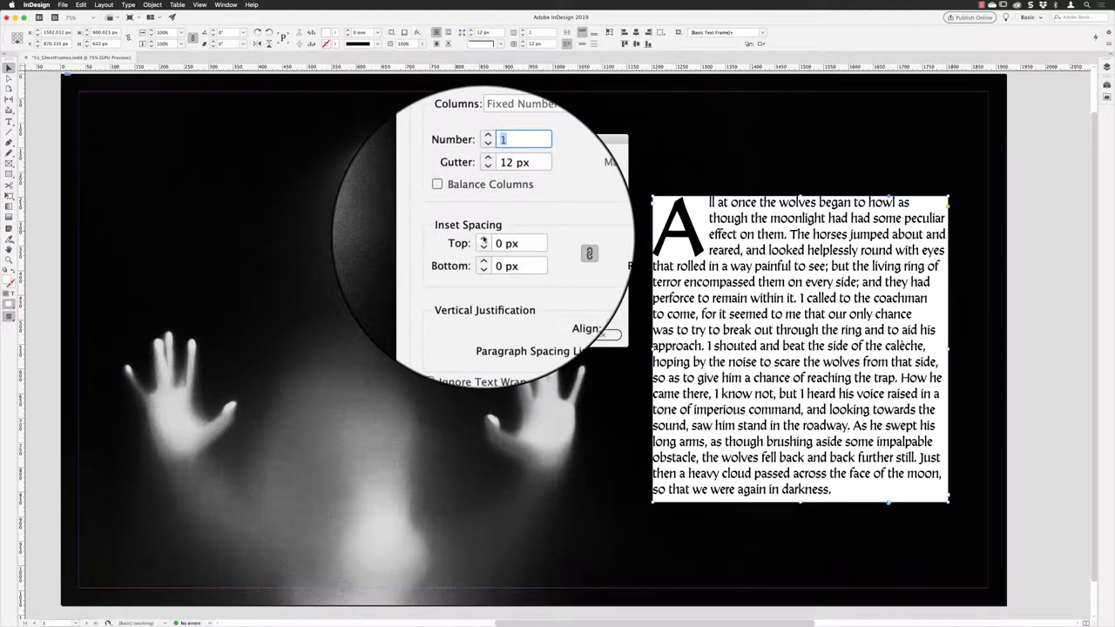
pyautogui.click(483, 241)
pyautogui.click(483, 240)
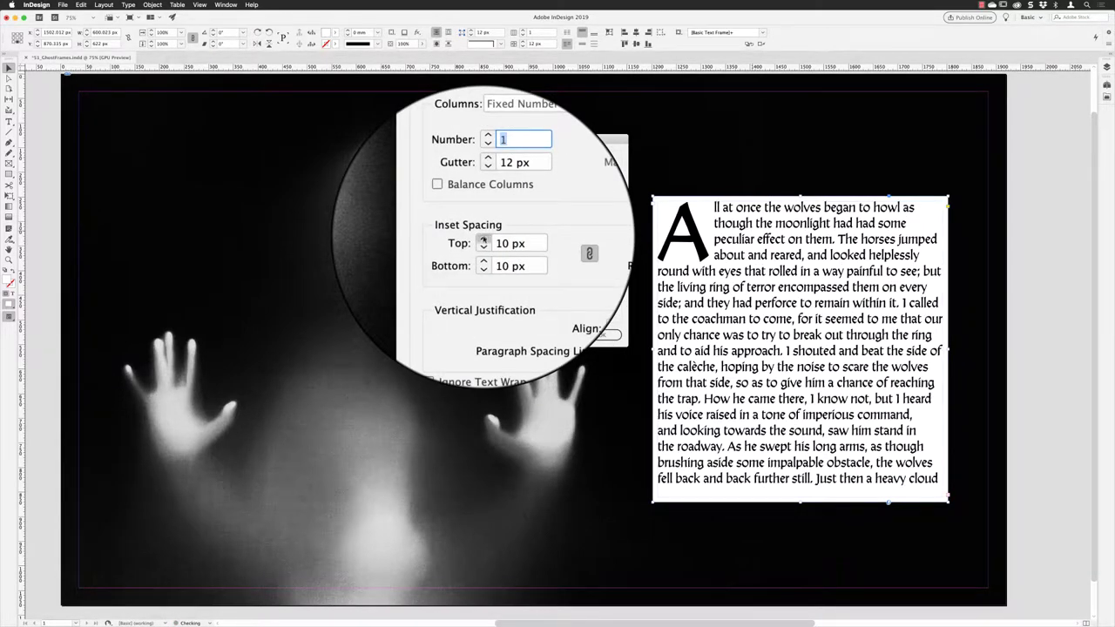
pyautogui.click(484, 240)
pyautogui.click(484, 240)
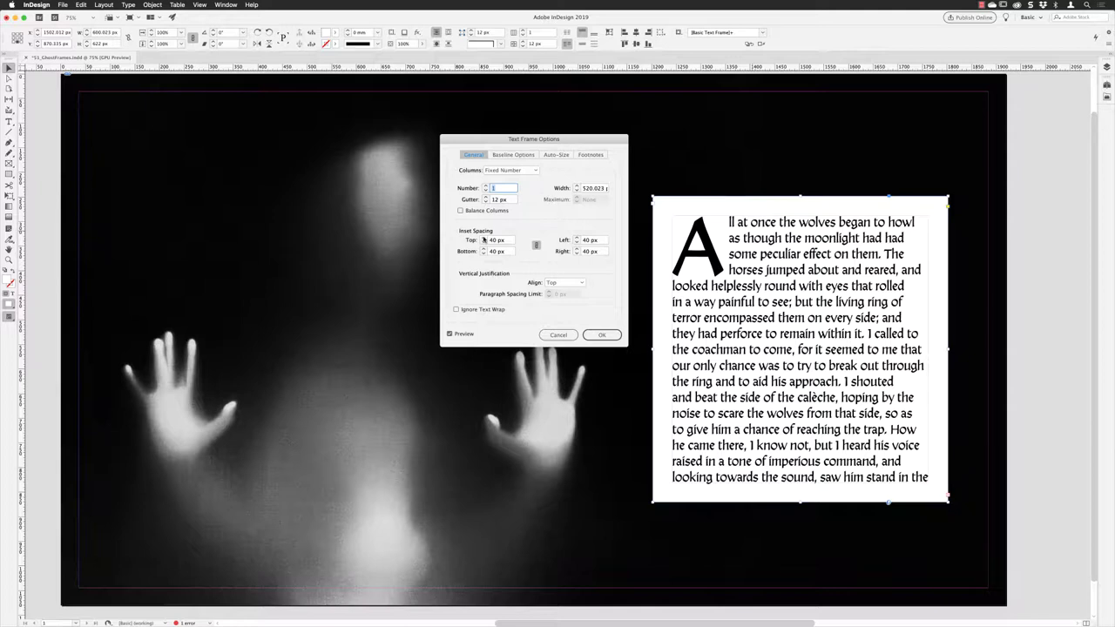
pyautogui.click(566, 155)
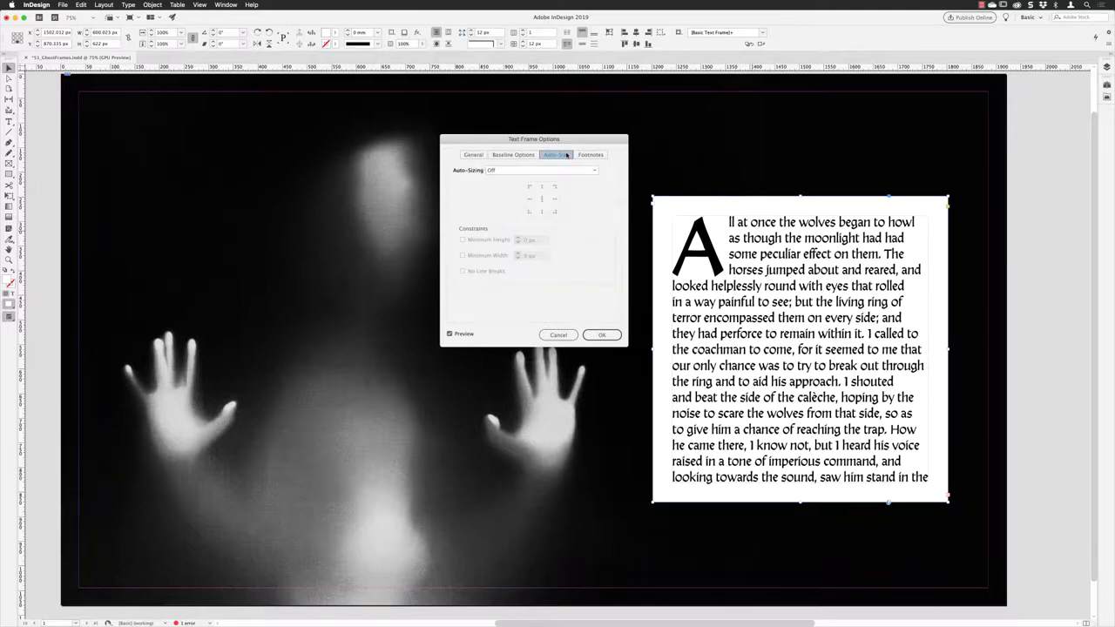
# Step: Make the frame auto-size by Height Only from the top-centre point, then move it higher
pyautogui.click(514, 170)
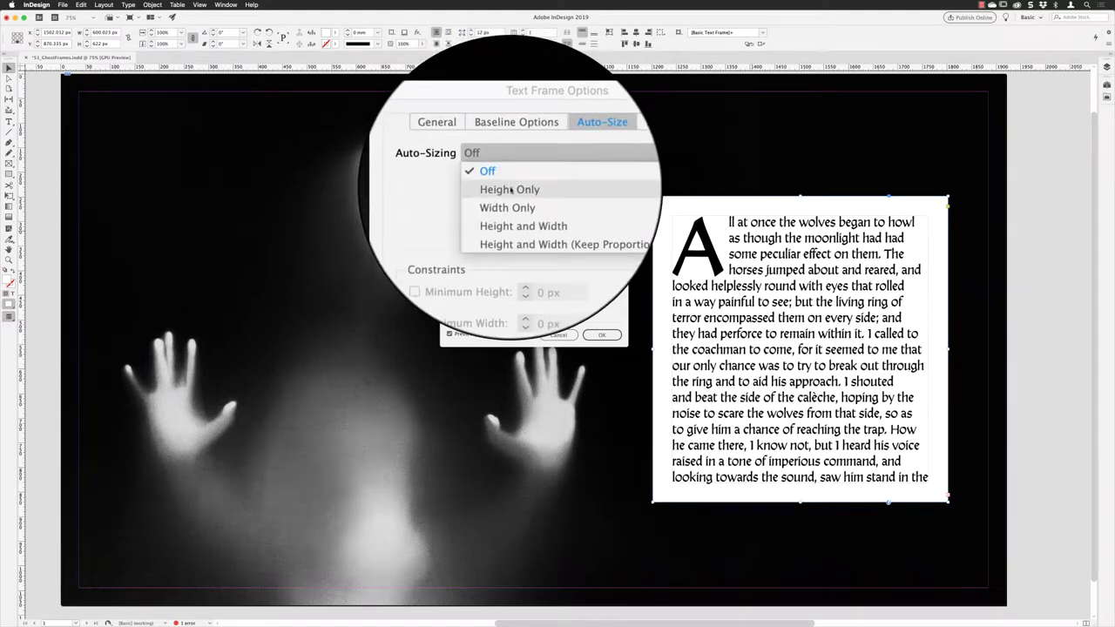
pyautogui.click(512, 189)
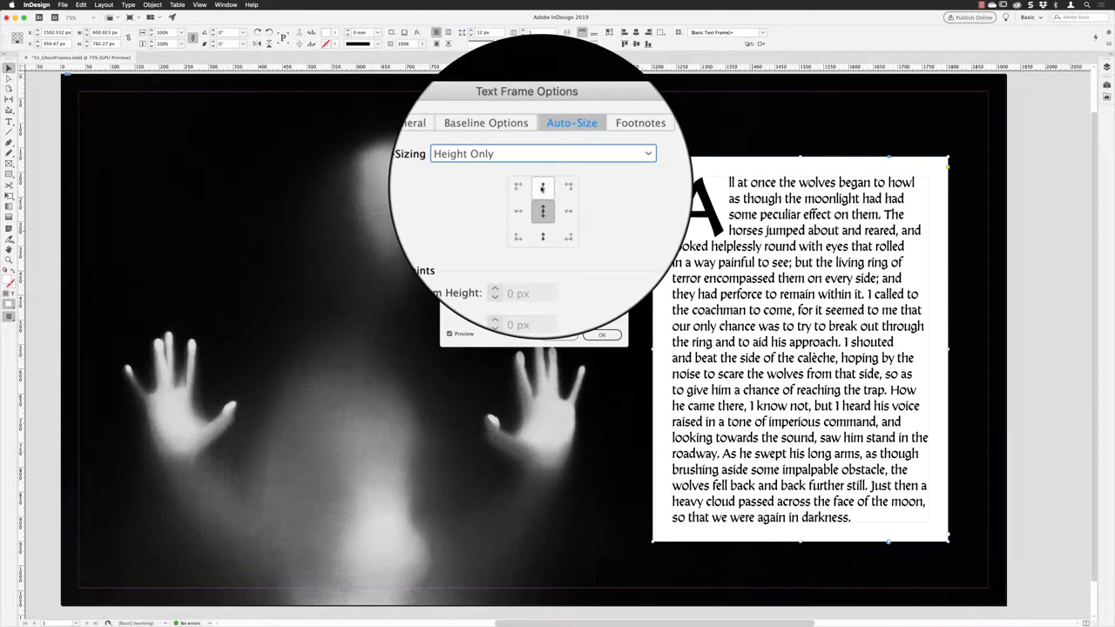
pyautogui.click(542, 187)
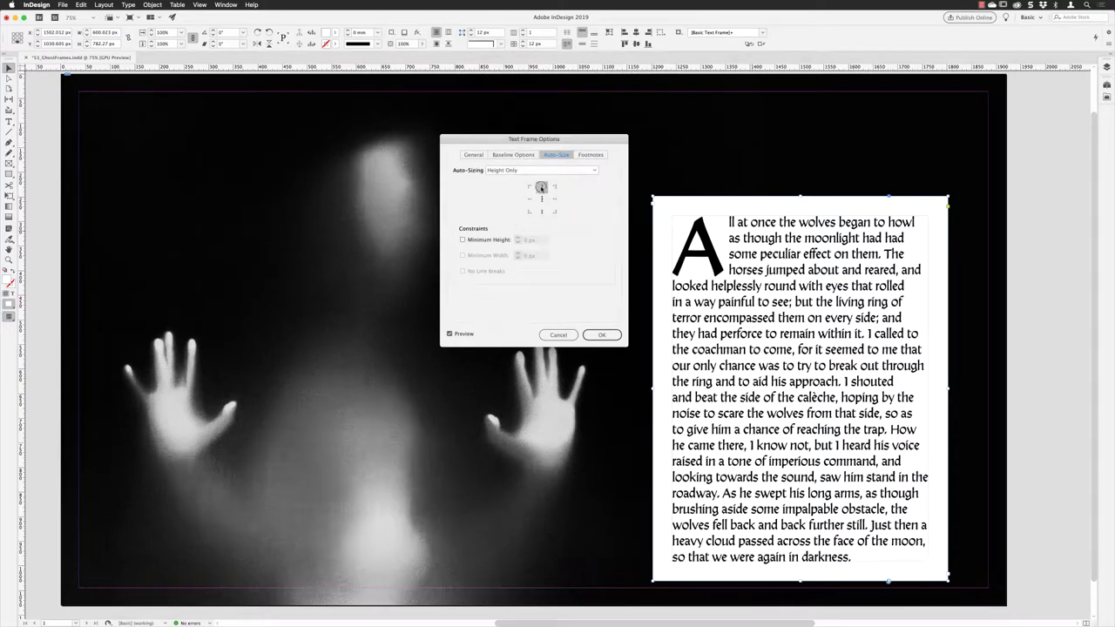
pyautogui.click(609, 336)
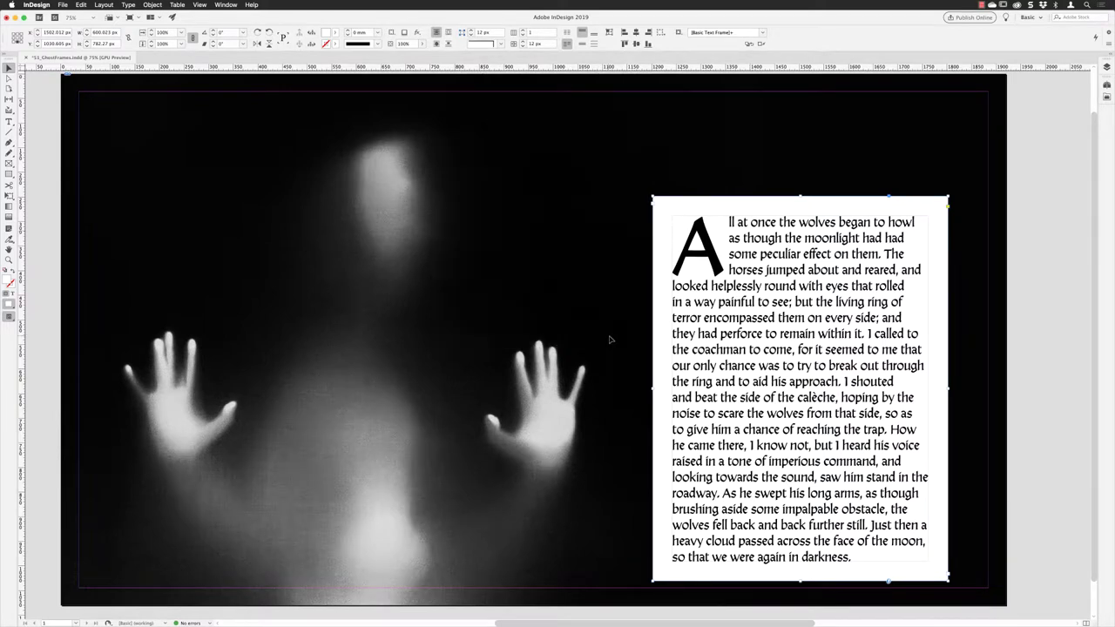
pyautogui.moveTo(802, 405); pyautogui.dragTo(801, 369)
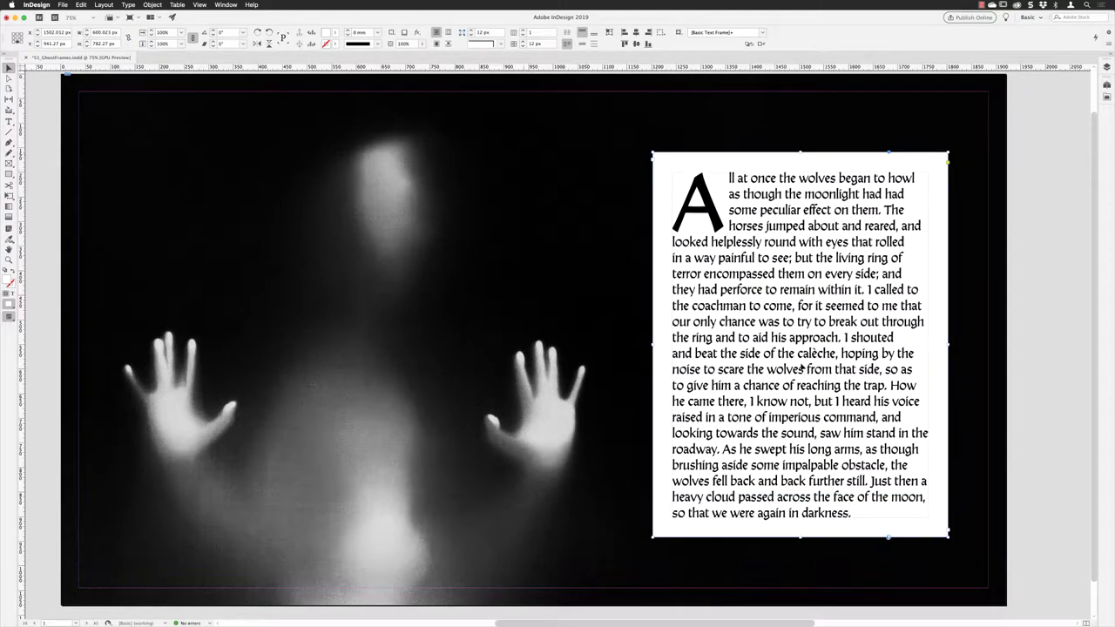
# Step: Open the Effects panel from the Window menu and target the frame's Fill
pyautogui.click(226, 5)
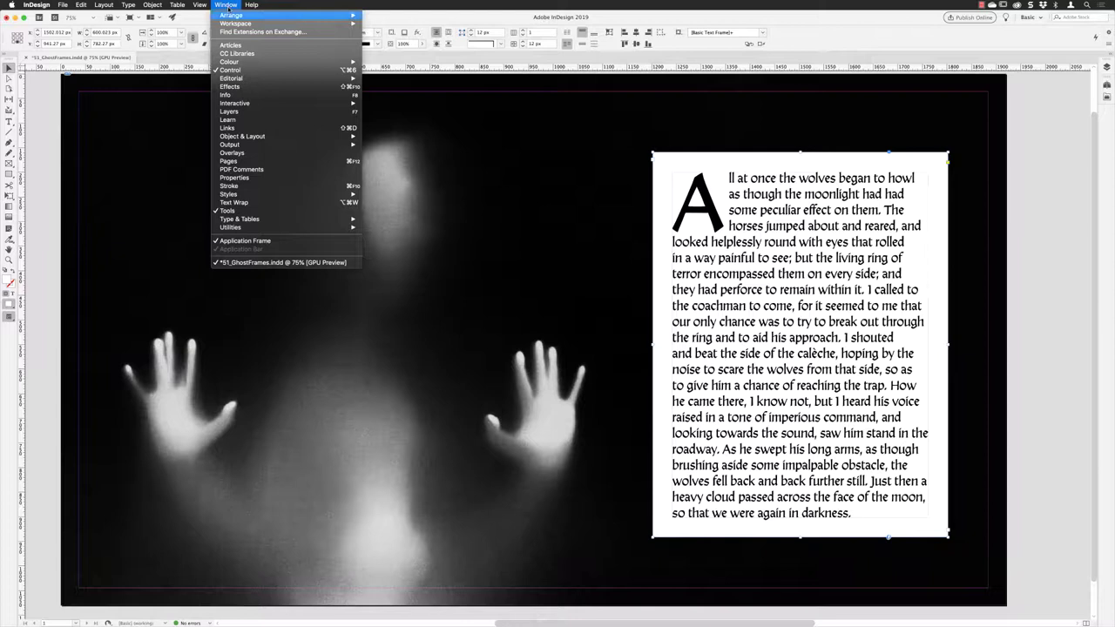
pyautogui.click(231, 88)
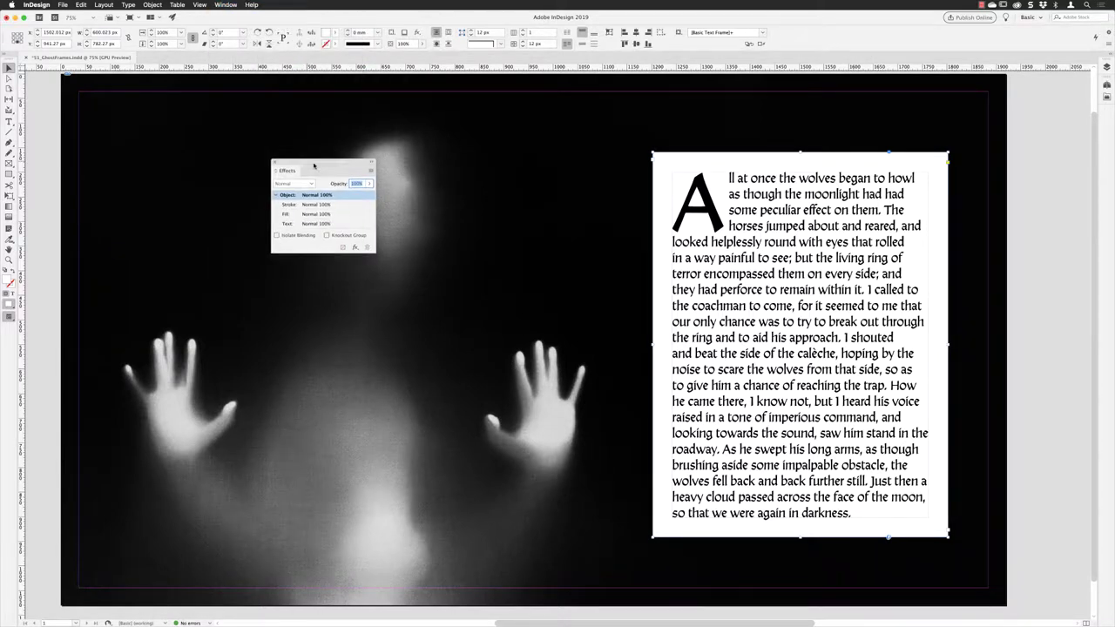
pyautogui.moveTo(307, 160); pyautogui.dragTo(529, 162)
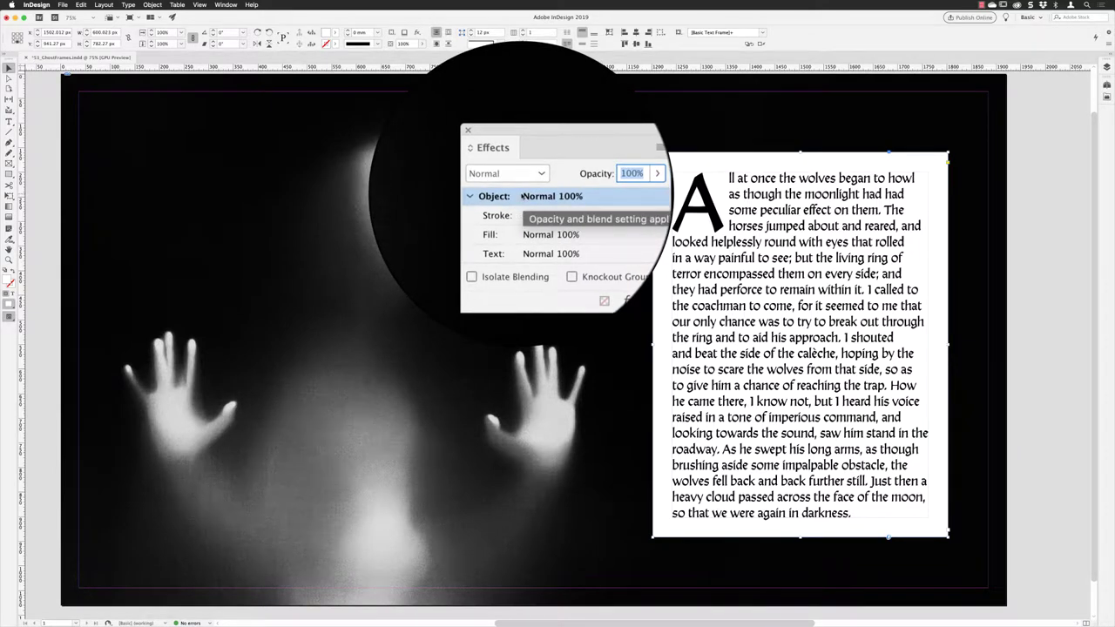
pyautogui.click(550, 234)
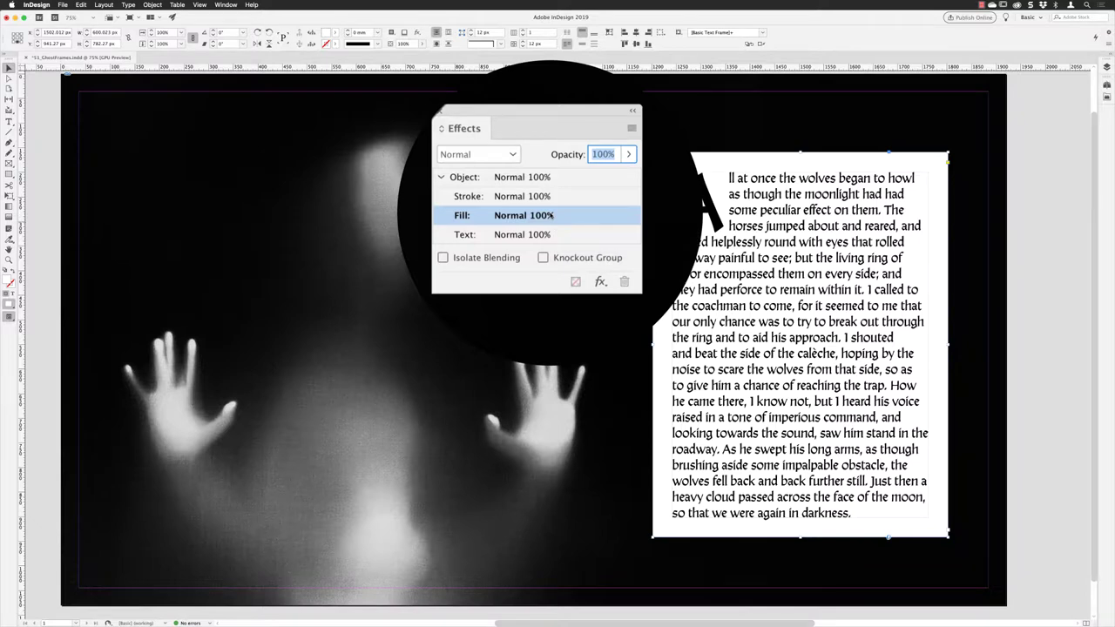
# Step: Add a Basic Feather to the fill with a Feather Width of 50 px
pyautogui.click(575, 249)
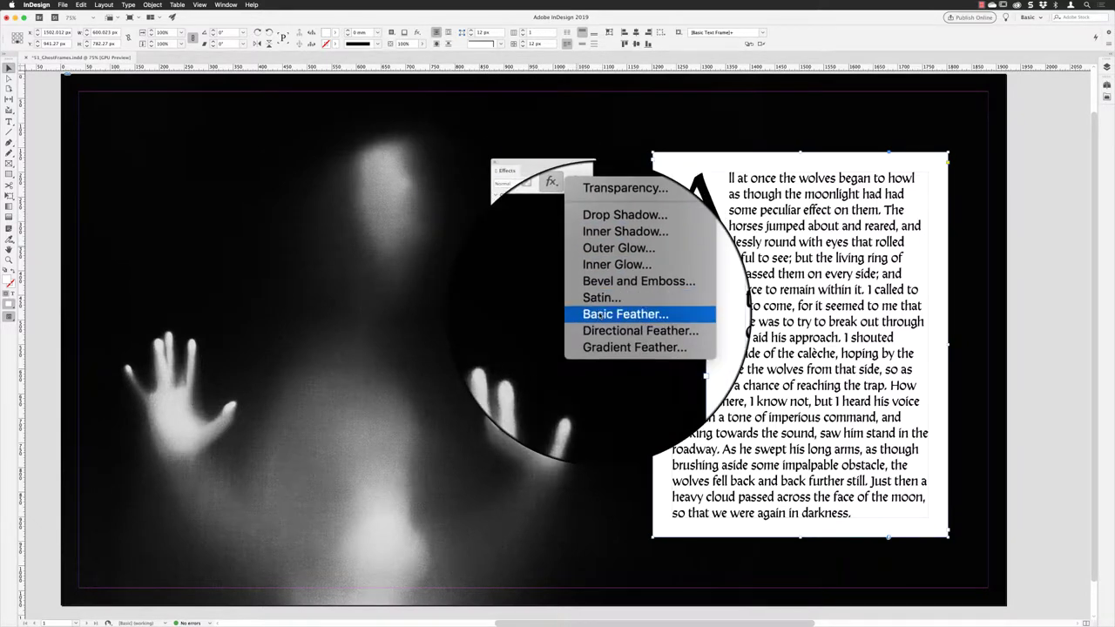
pyautogui.click(598, 315)
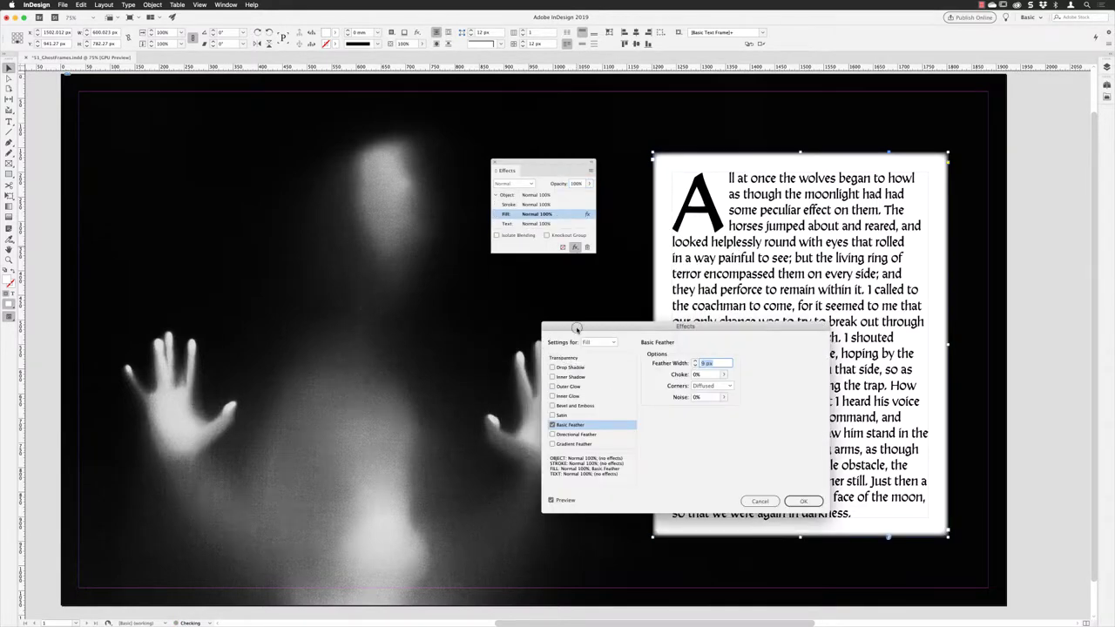
pyautogui.moveTo(577, 327); pyautogui.dragTo(358, 270)
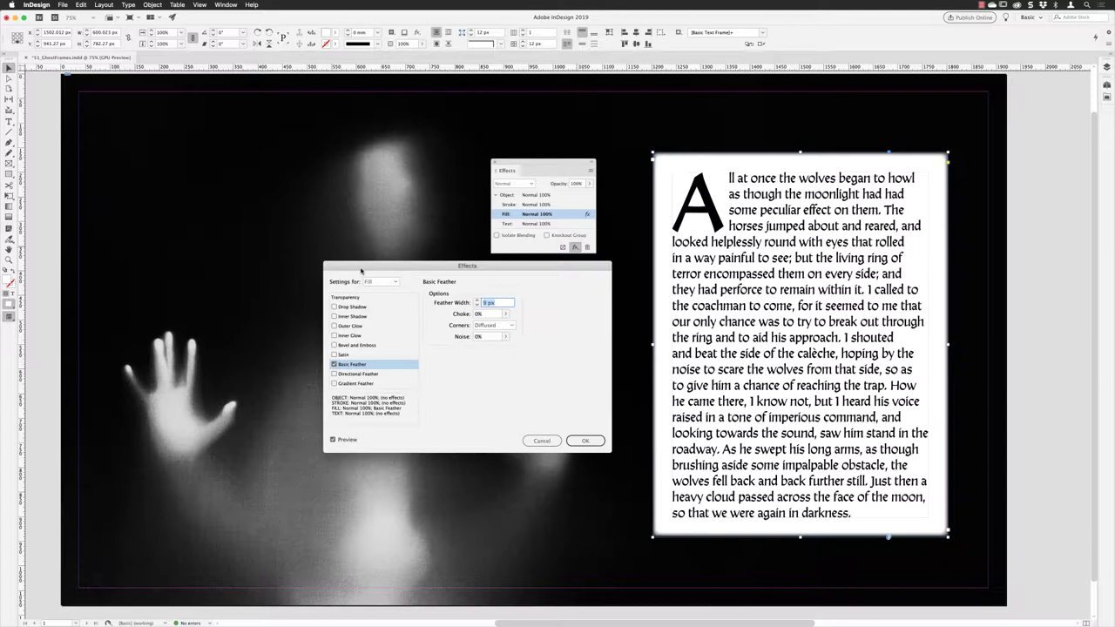
pyautogui.keyDown('shift'); pyautogui.click(476, 301); pyautogui.keyUp('shift')
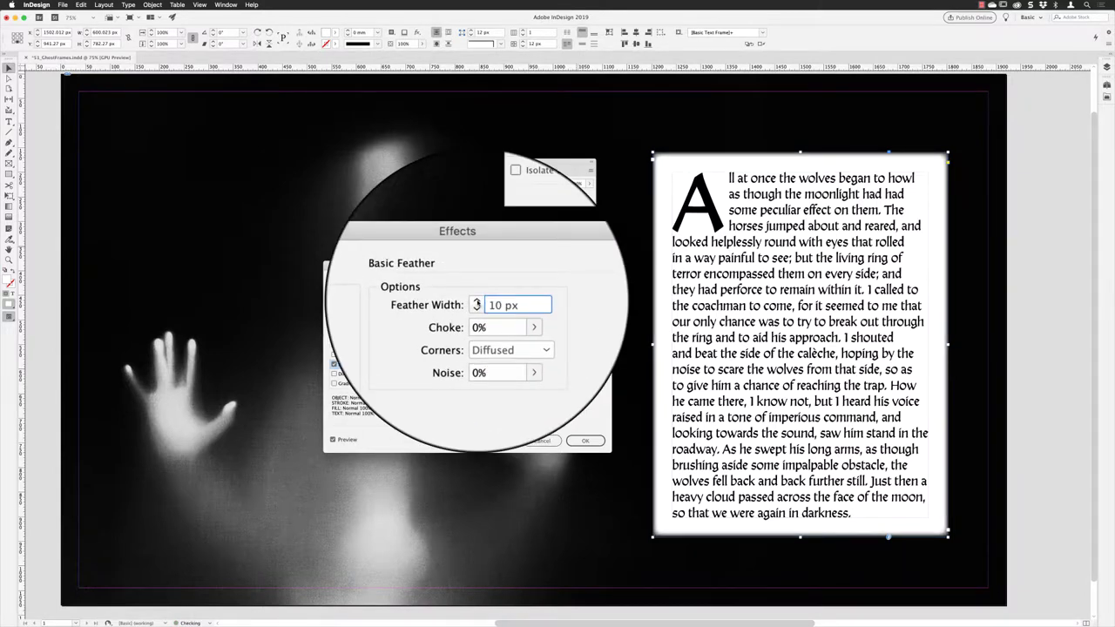
pyautogui.keyDown('shift'); pyautogui.click(477, 301); pyautogui.keyUp('shift')
pyautogui.keyDown('shift'); pyautogui.click(477, 301); pyautogui.keyUp('shift')
pyautogui.keyDown('shift'); pyautogui.click(477, 301); pyautogui.keyUp('shift')
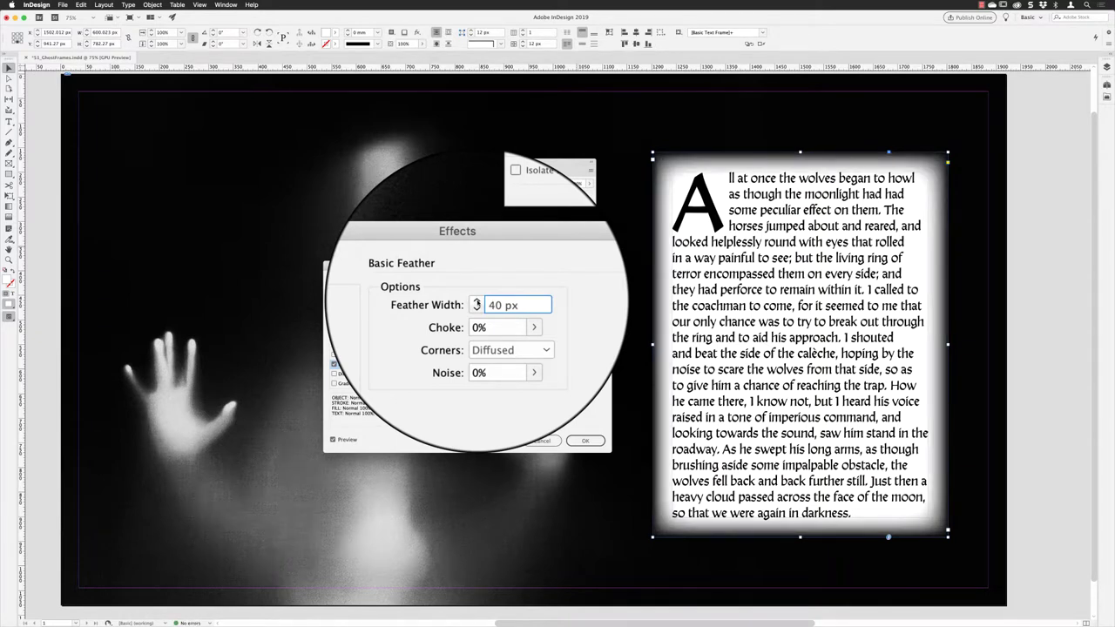
pyautogui.keyDown('shift'); pyautogui.click(476, 301); pyautogui.keyUp('shift')
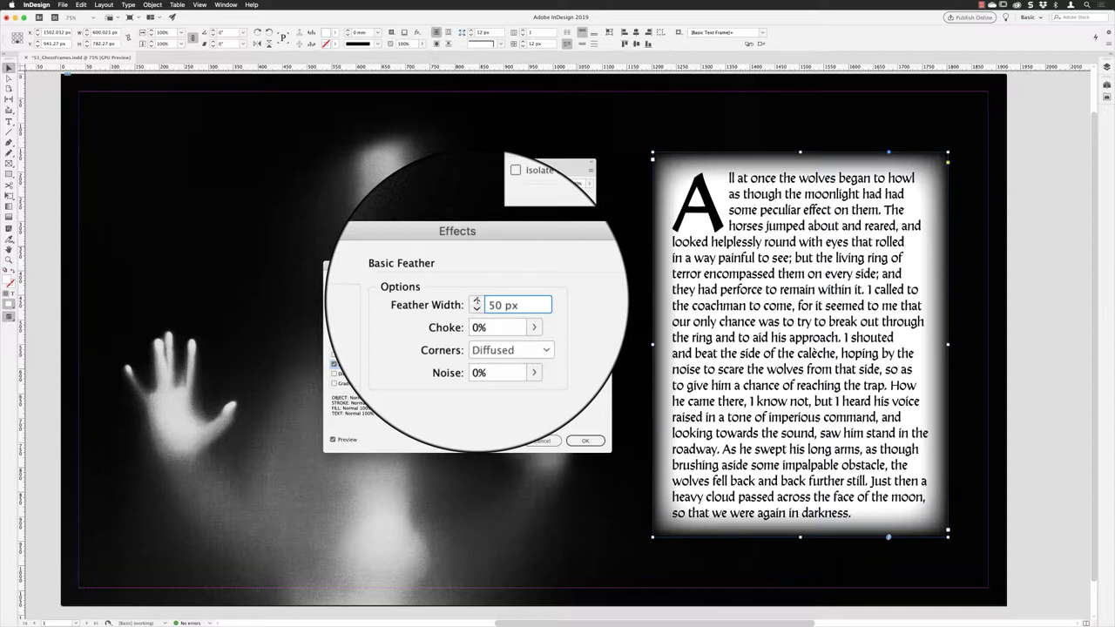
# Step: Try Sharp and Rounded feather corners, then settle on Diffused corners
pyautogui.click(512, 328)
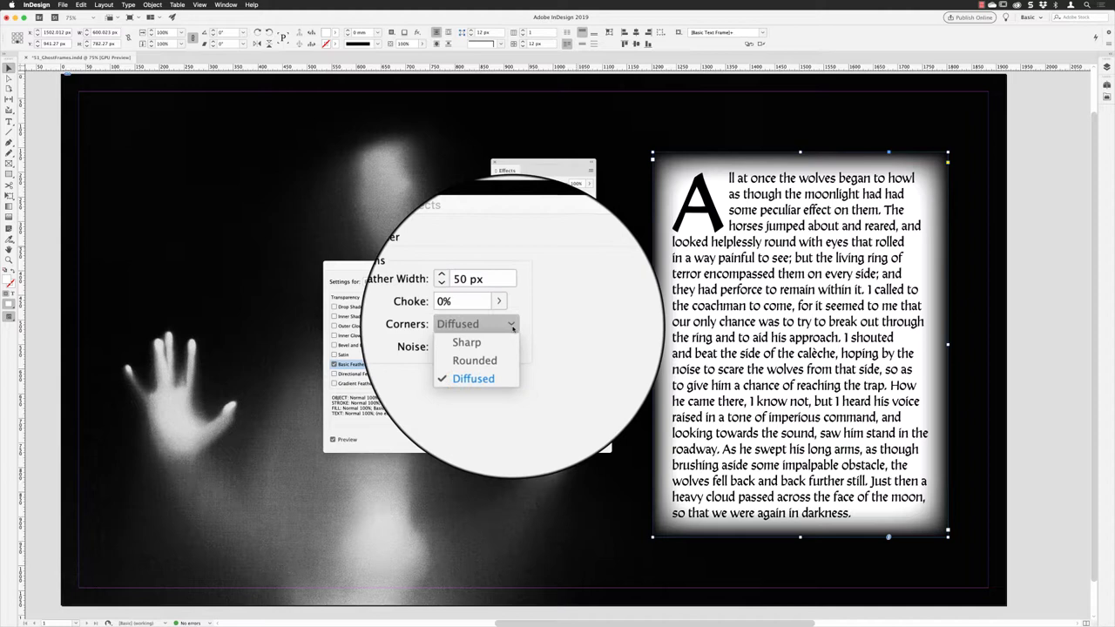
pyautogui.click(494, 332)
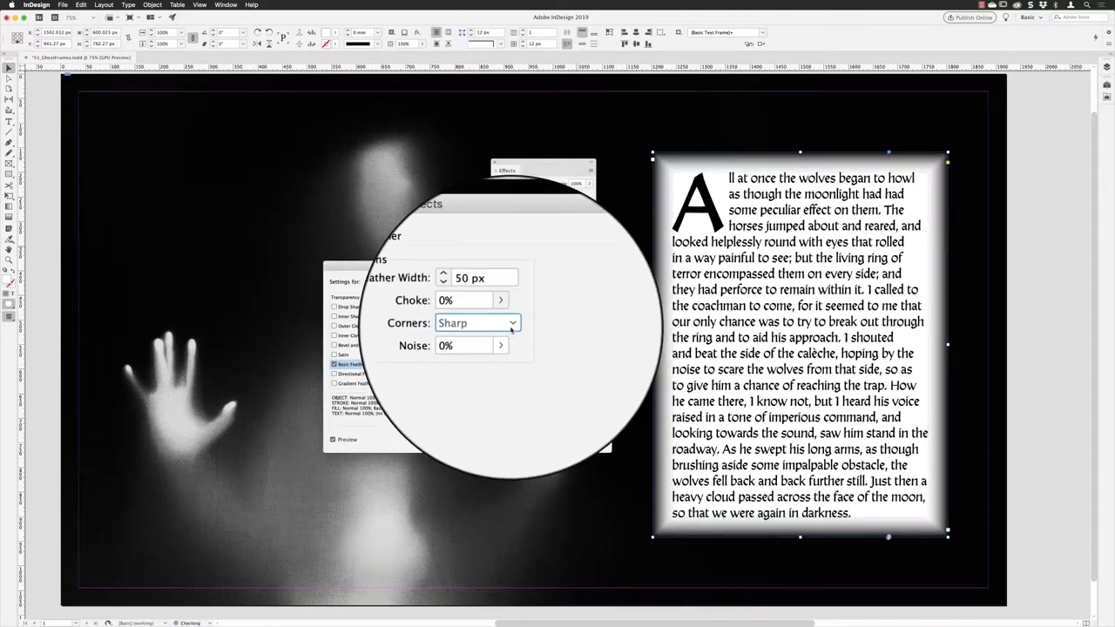
pyautogui.click(512, 328)
pyautogui.click(509, 343)
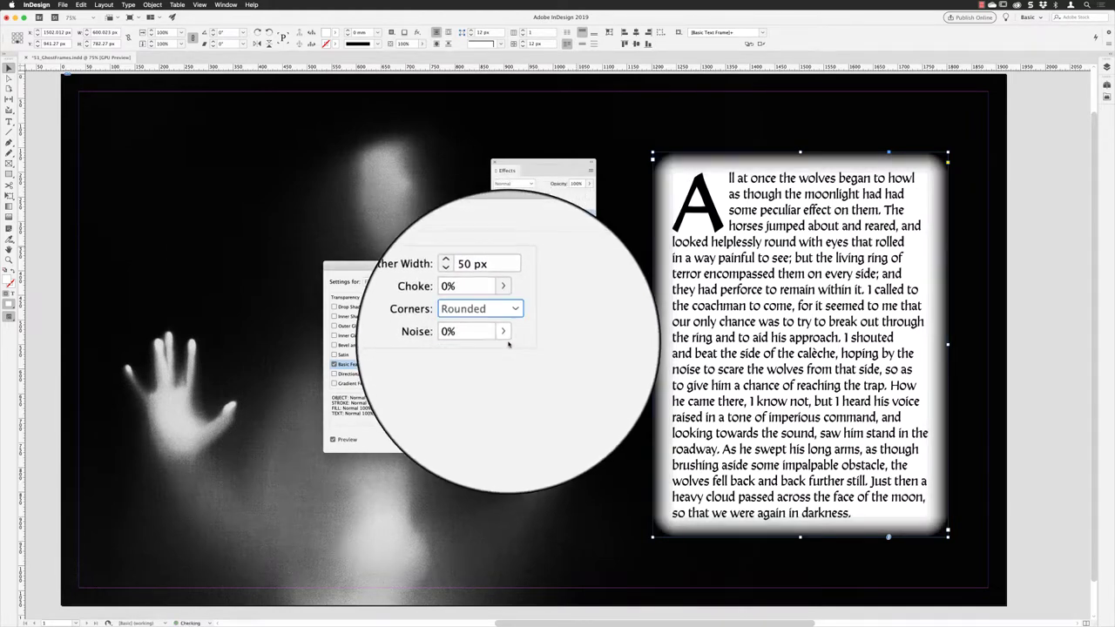
pyautogui.click(514, 308)
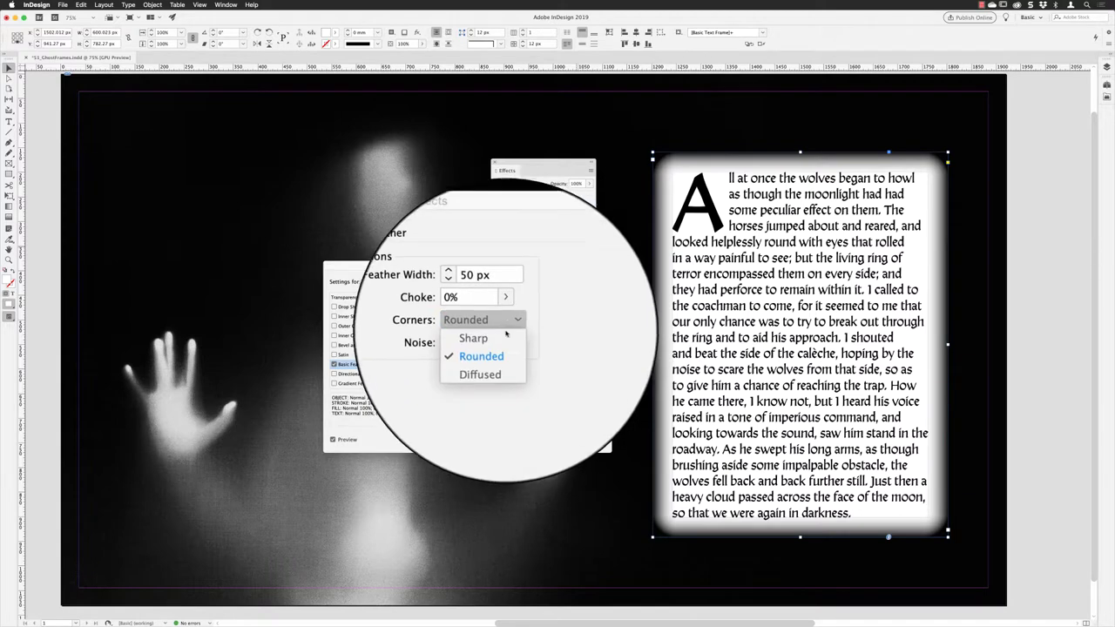
pyautogui.click(510, 343)
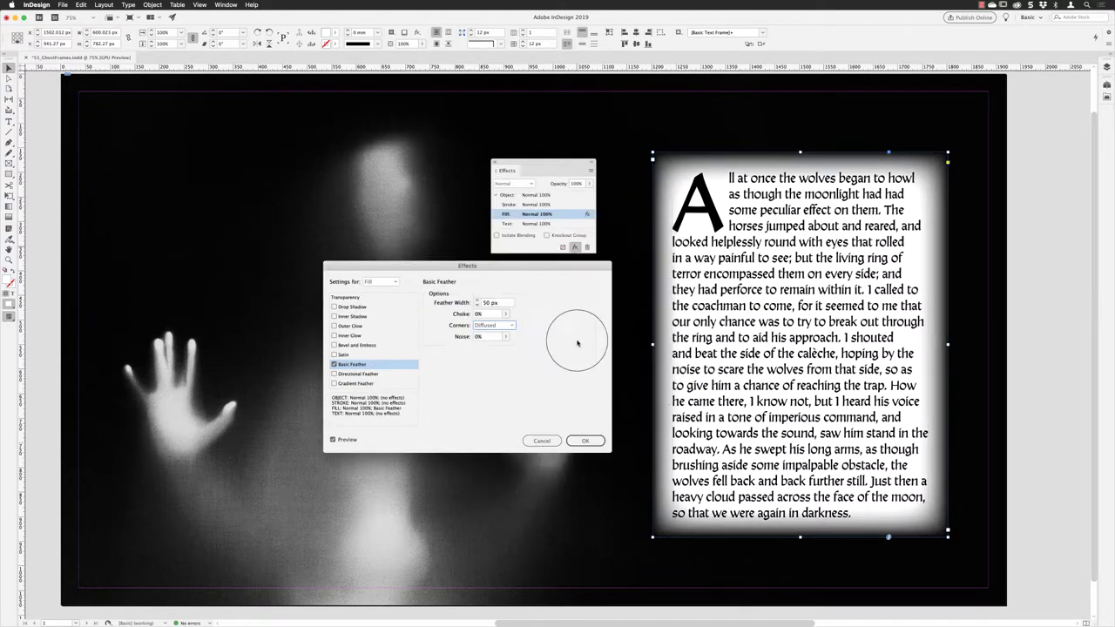